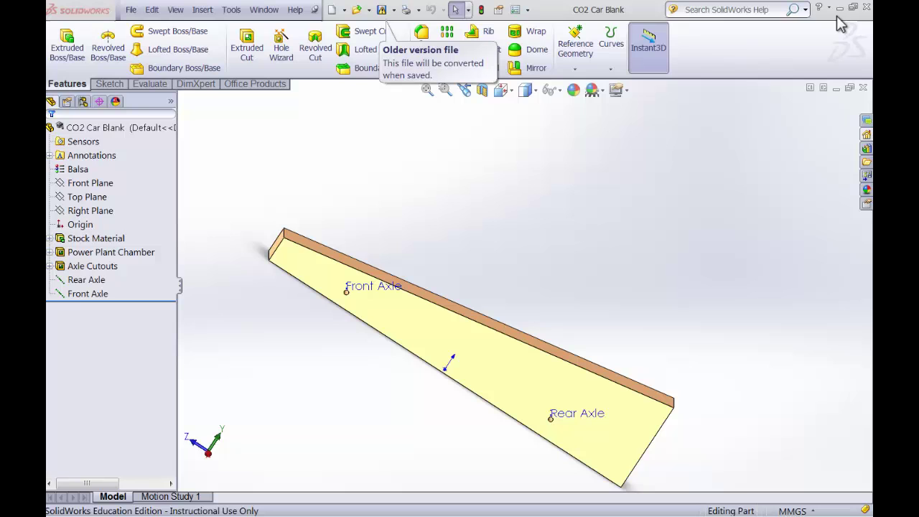
Show the resources pane, set the view to Right, and switch to the Sketch tools.
left_click(867, 135)
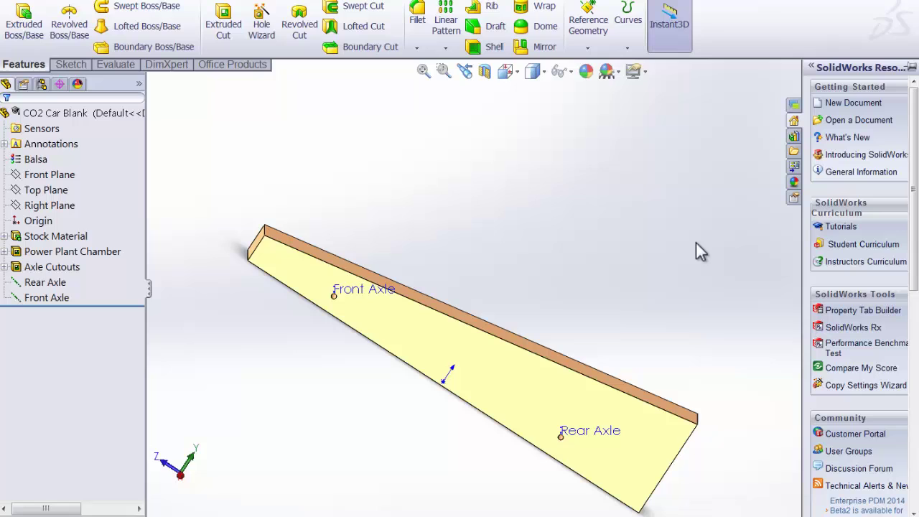
left_click(512, 71)
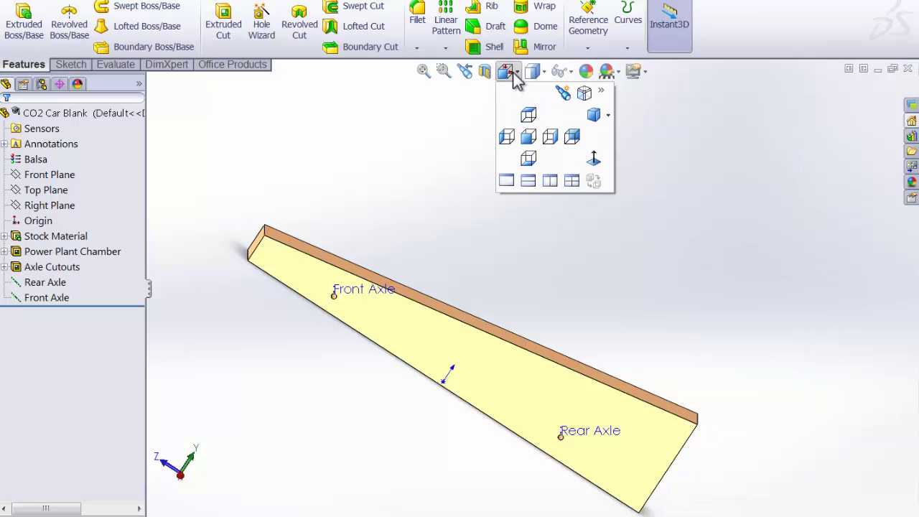
left_click(551, 137)
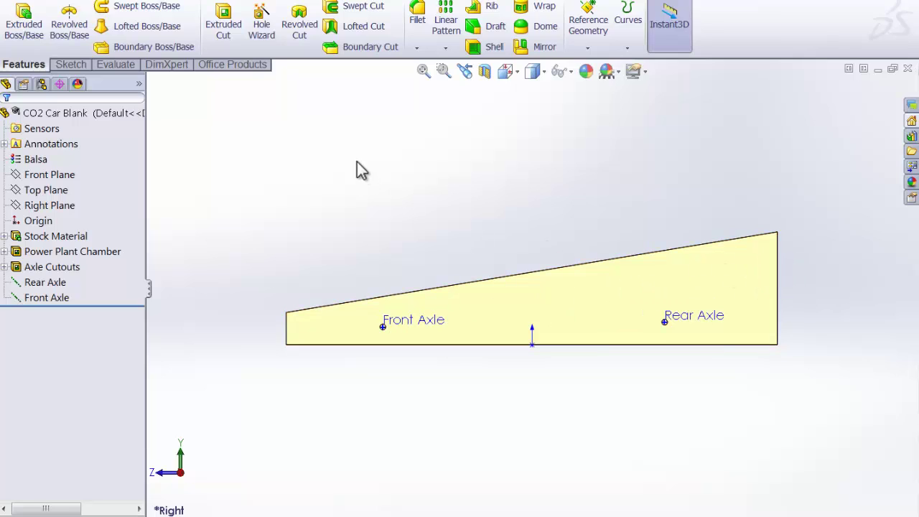
left_click(70, 65)
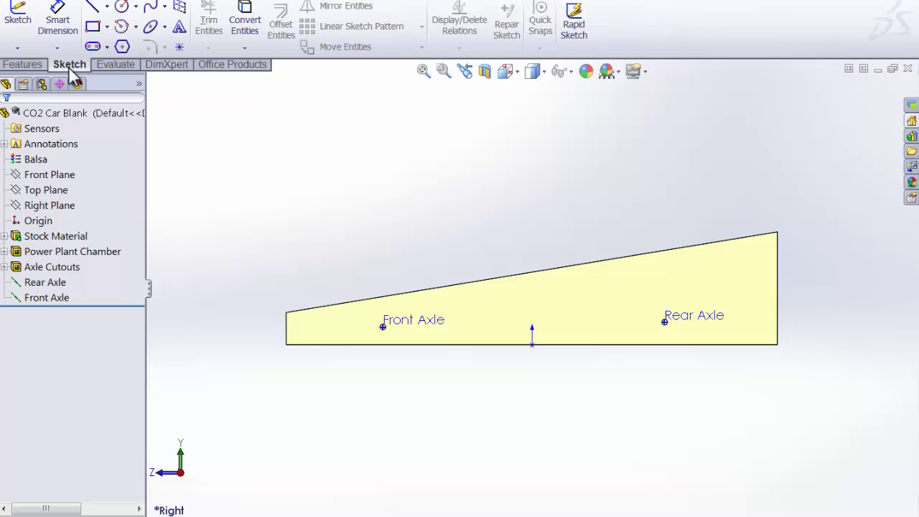
Draw a spline on the side face from the front nose edge, over both axles, to the top rear corner.
left_click(150, 7)
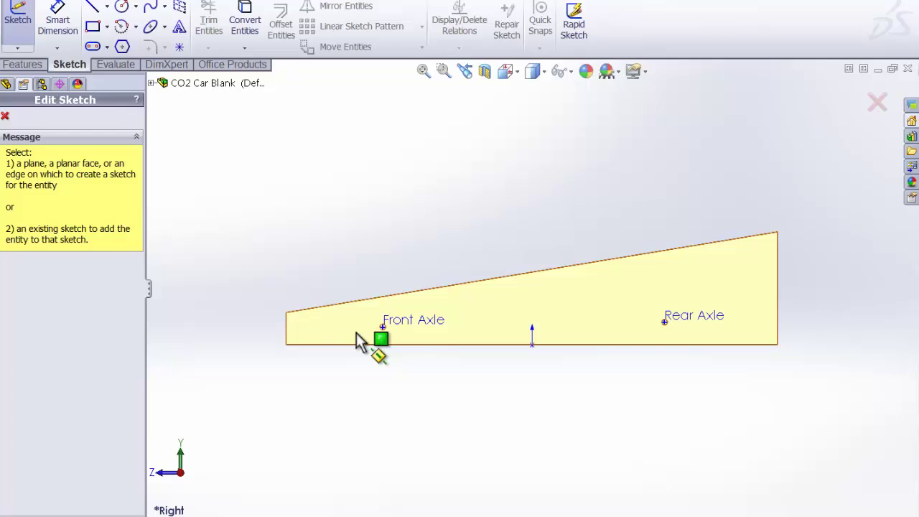
left_click(354, 330)
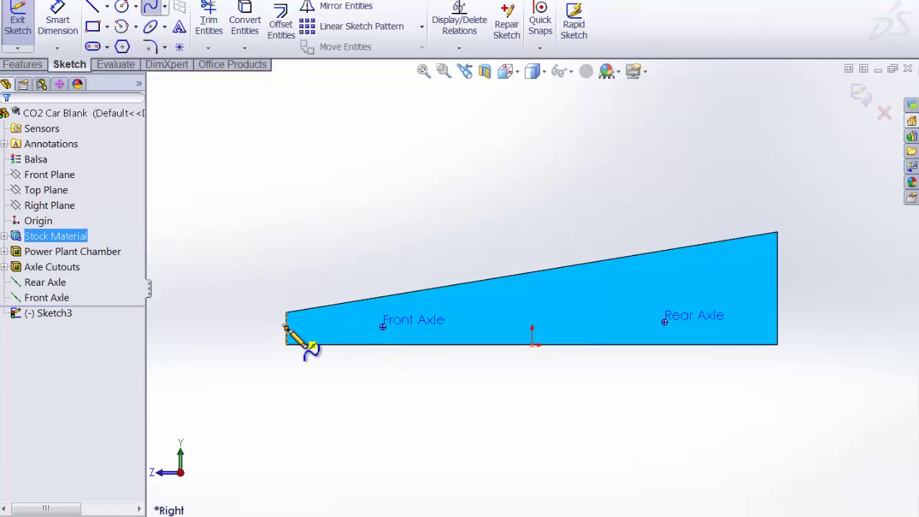
left_click(285, 328)
left_click(349, 317)
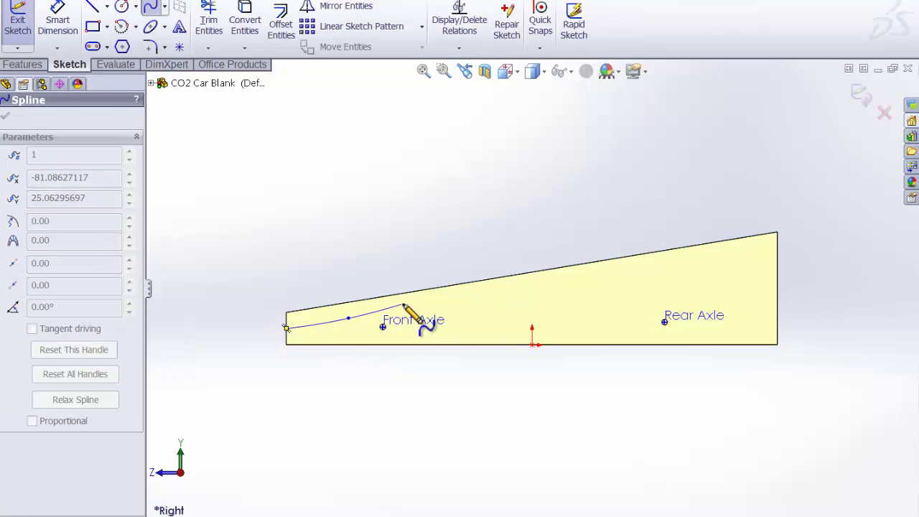
left_click(420, 309)
left_click(502, 300)
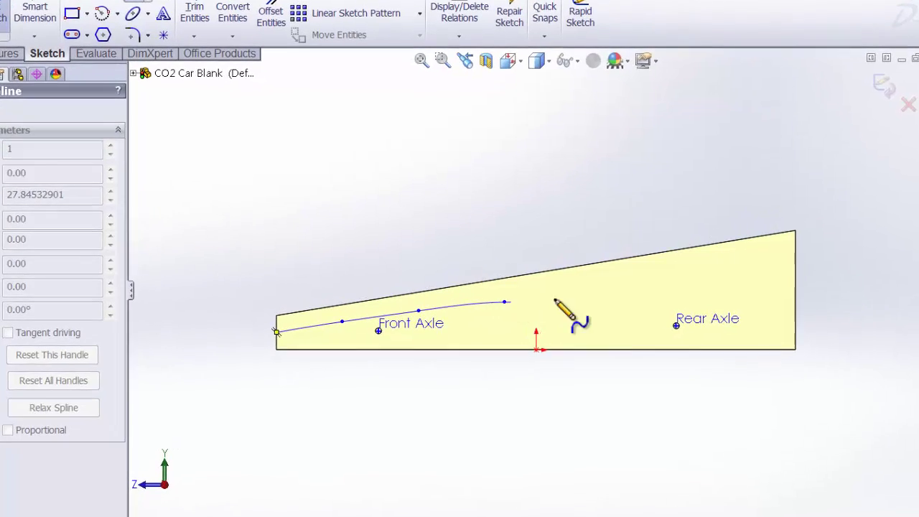
left_click(593, 308)
left_click(653, 300)
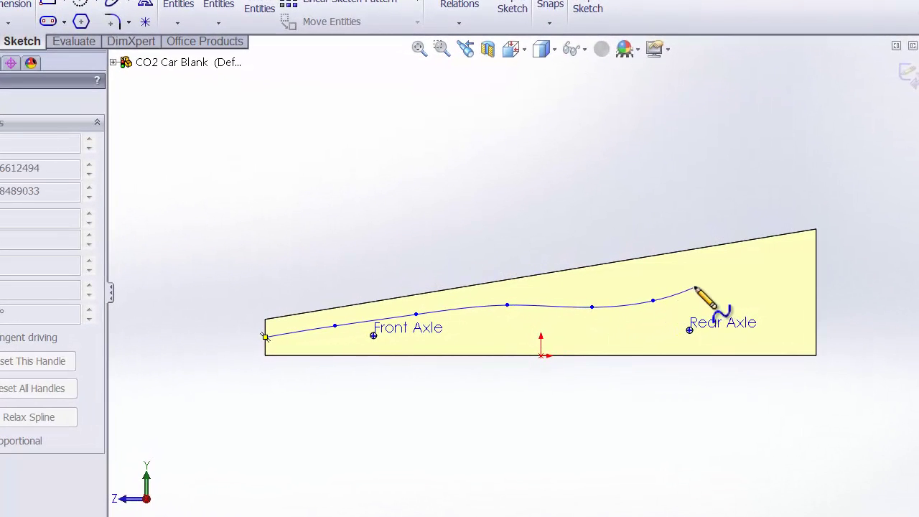
left_click(709, 267)
left_click(776, 250)
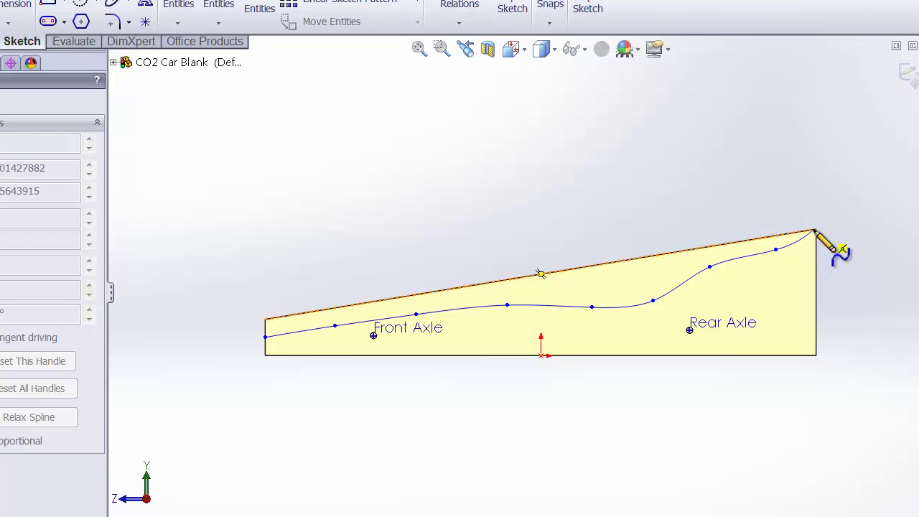
right_click(815, 232)
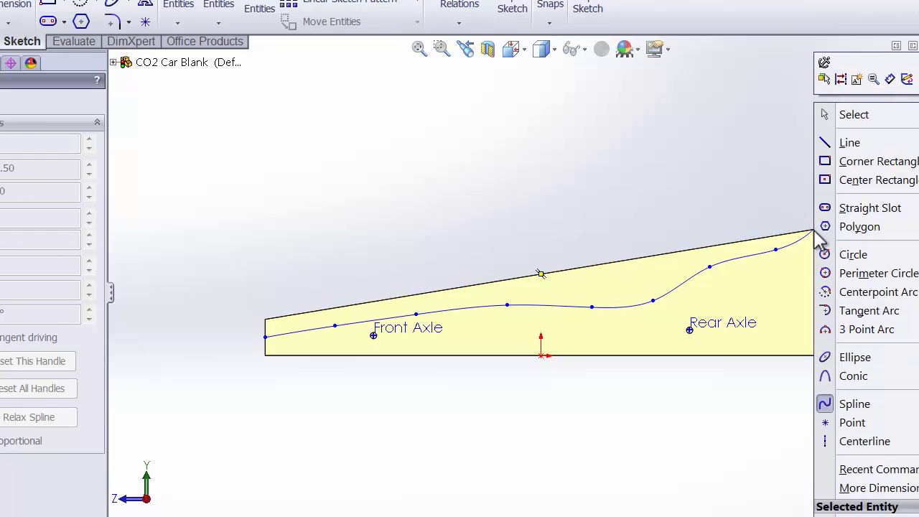
left_click(853, 116)
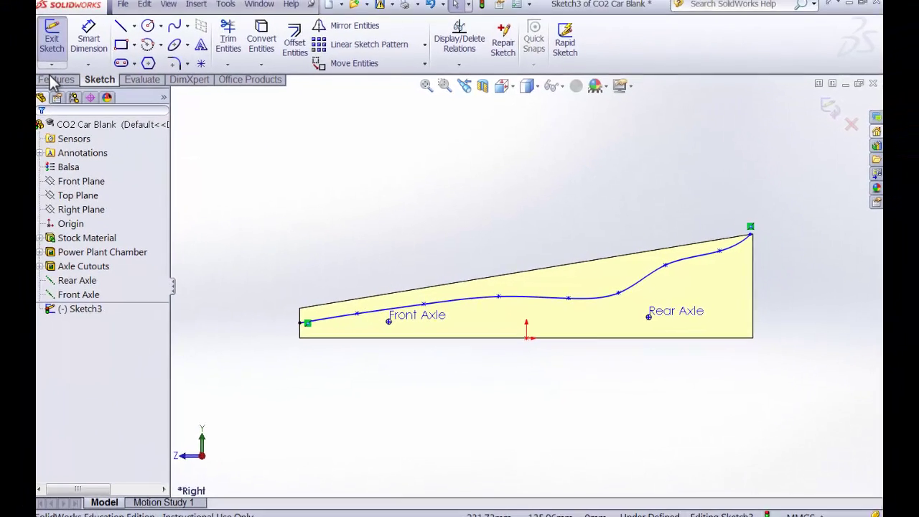
Extrude-cut the spline Through All, starting from the blank's side face and using it as direction reference.
left_click(55, 80)
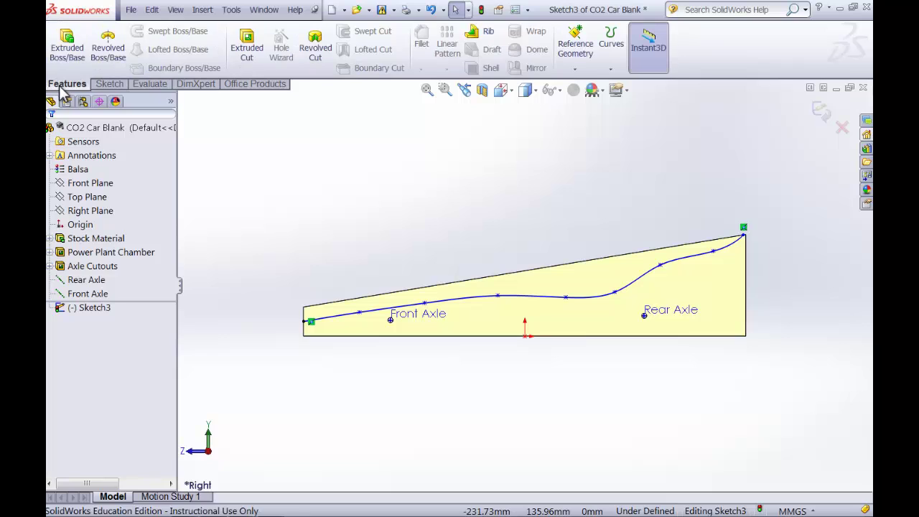
left_click(246, 49)
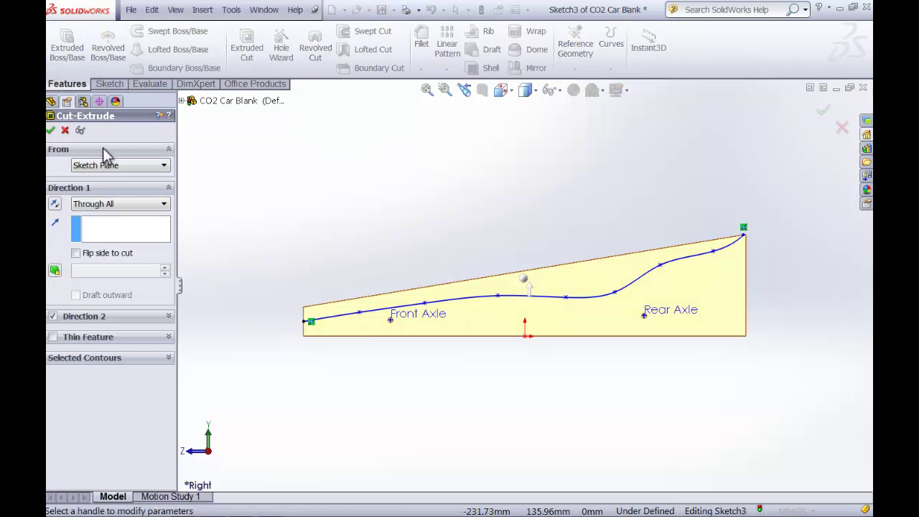
left_click(163, 166)
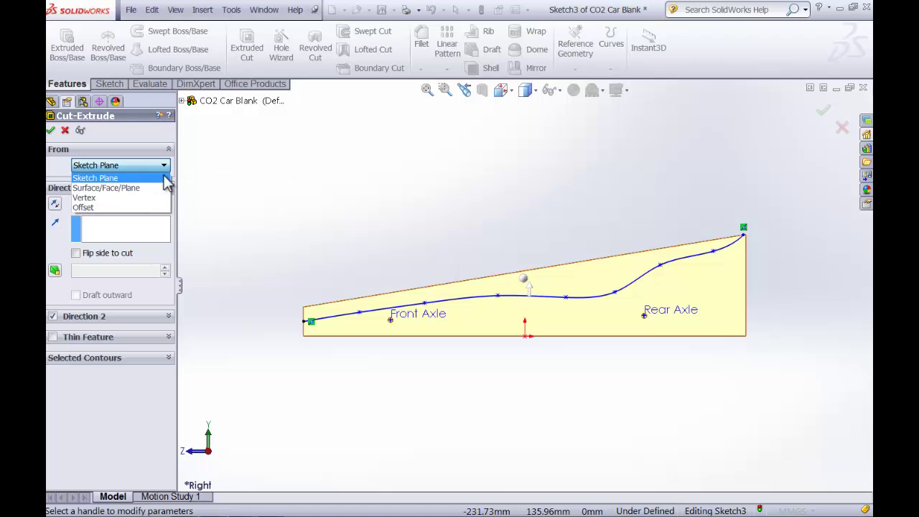
left_click(134, 190)
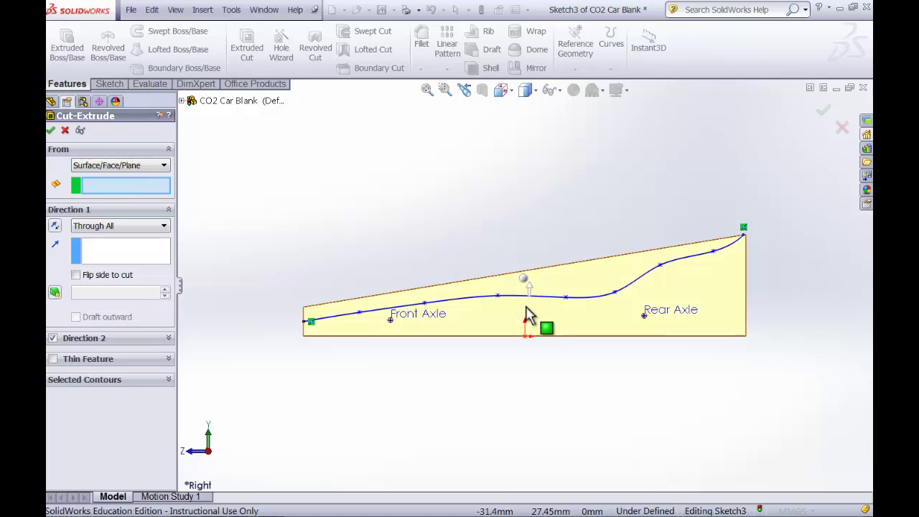
left_click(572, 327)
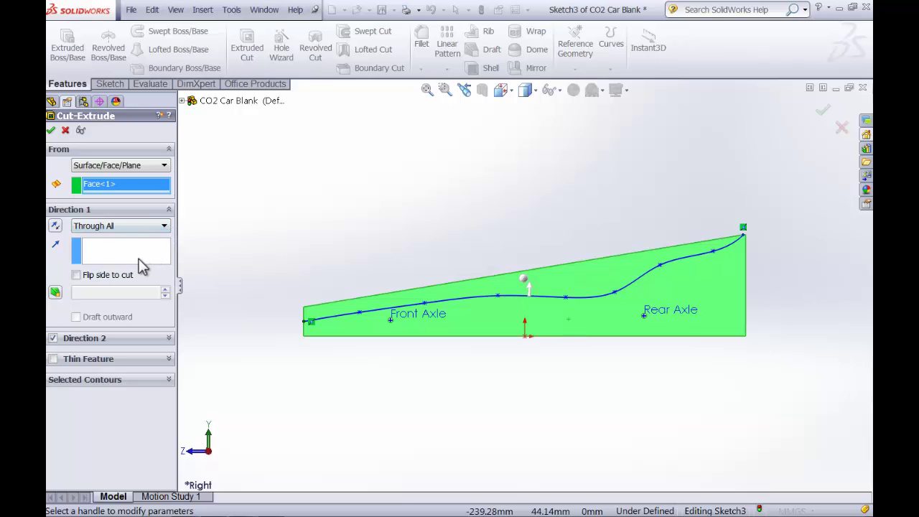
left_click(138, 254)
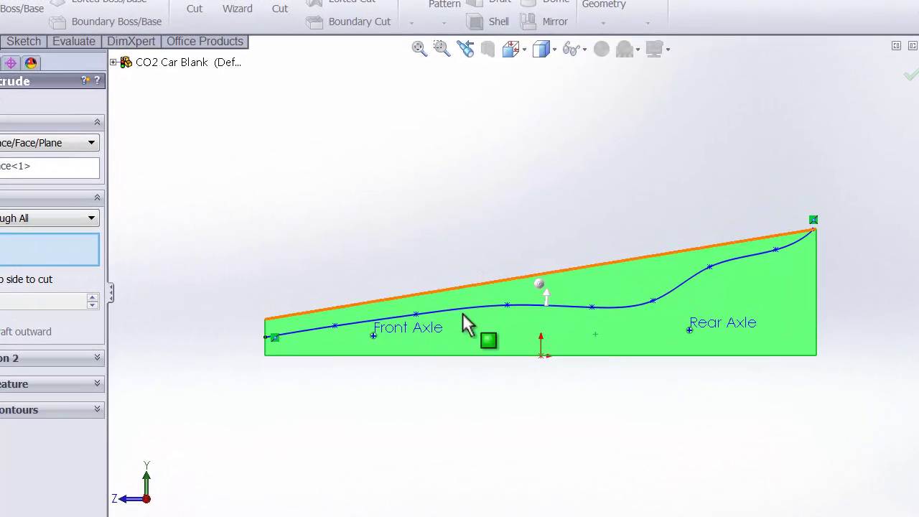
left_click(491, 314)
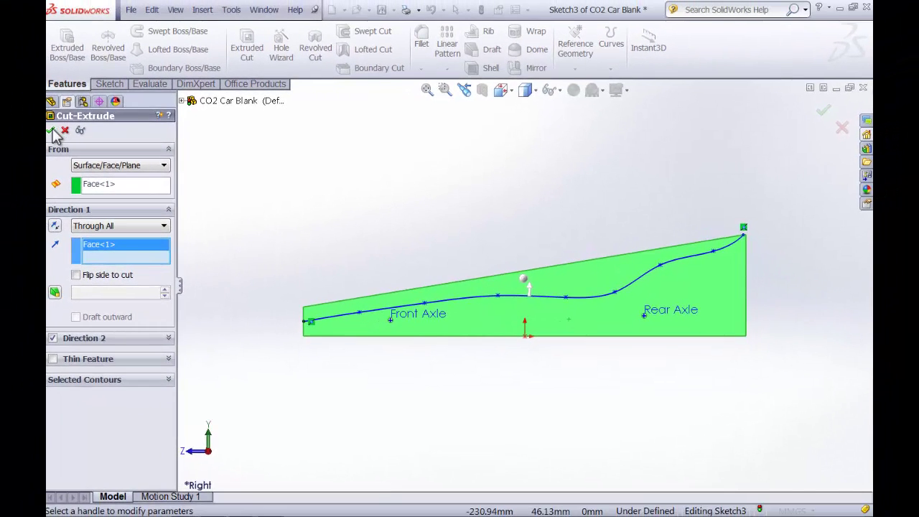
left_click(50, 131)
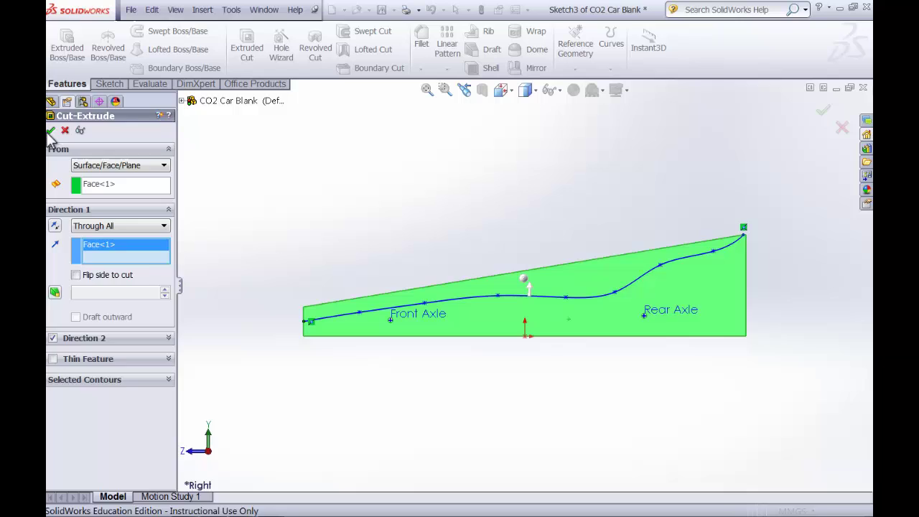
Orbit the model freely to inspect Cut-Extrude1 from isometric, low, and end-on angles.
right_click(358, 191)
mouse_move(476, 229)
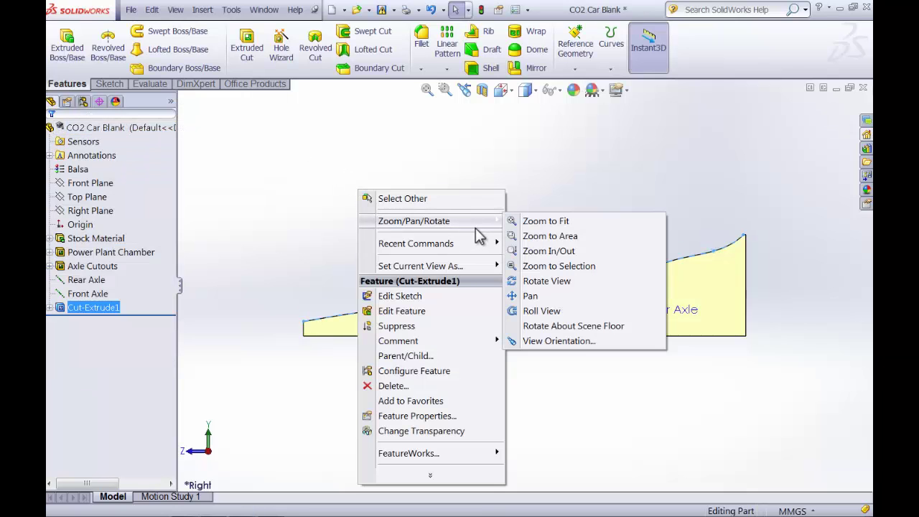
left_click(531, 282)
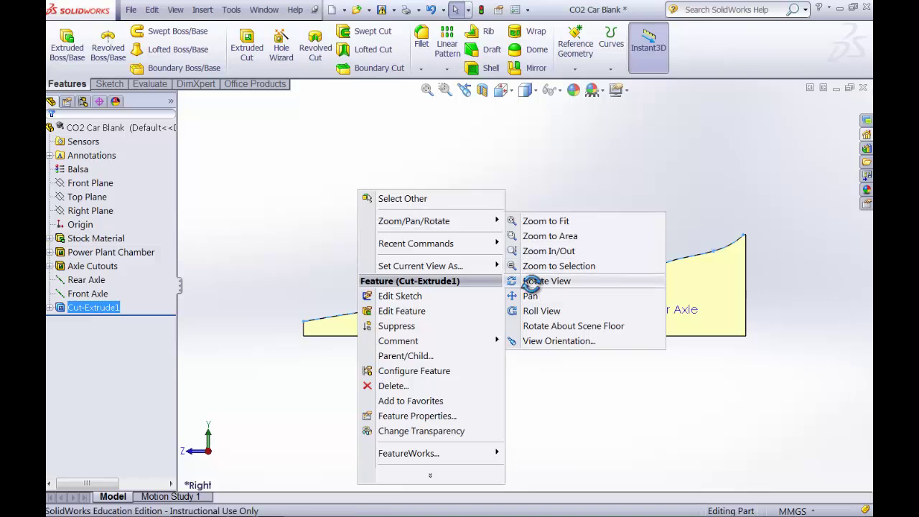
left_click_drag(294, 246, 370, 334)
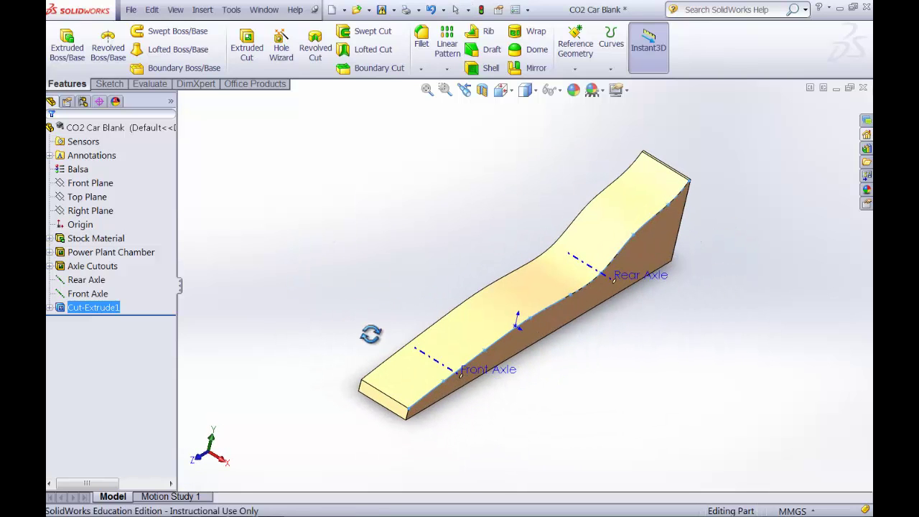
left_click_drag(691, 349, 689, 322)
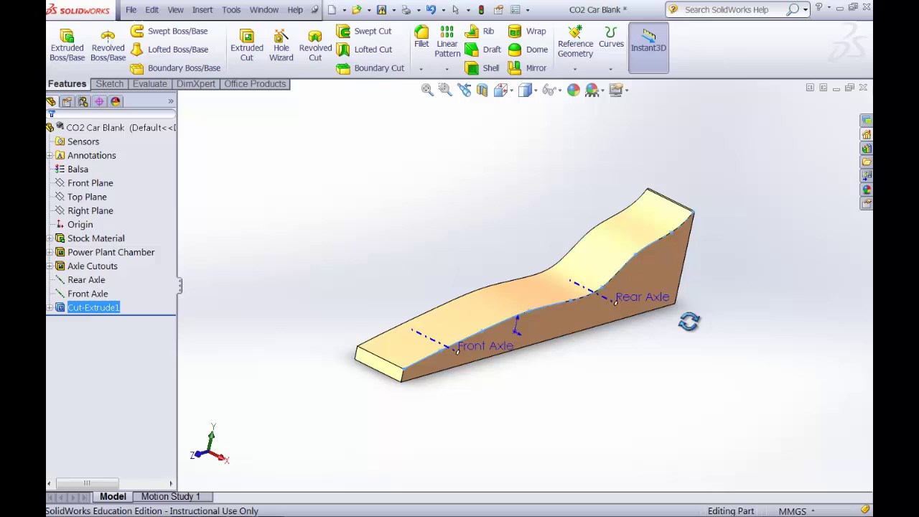
left_click_drag(301, 306, 259, 308)
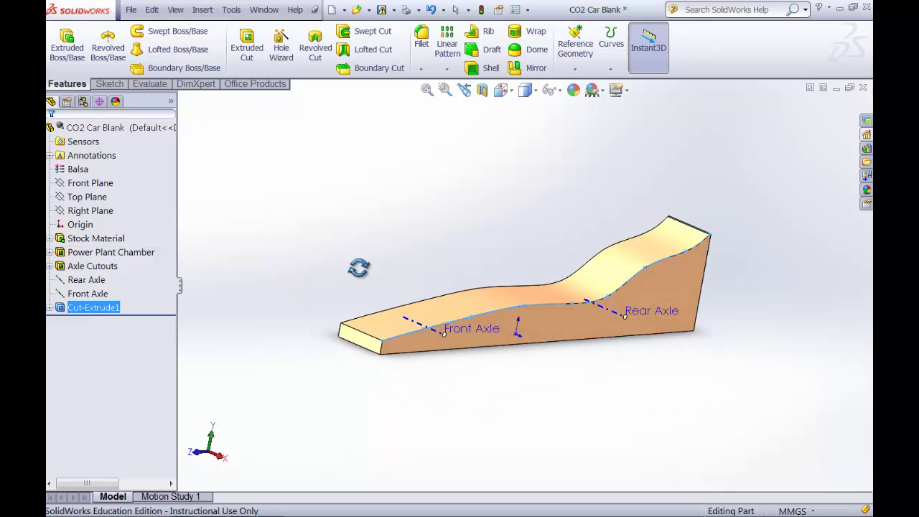
left_click_drag(849, 314, 488, 326)
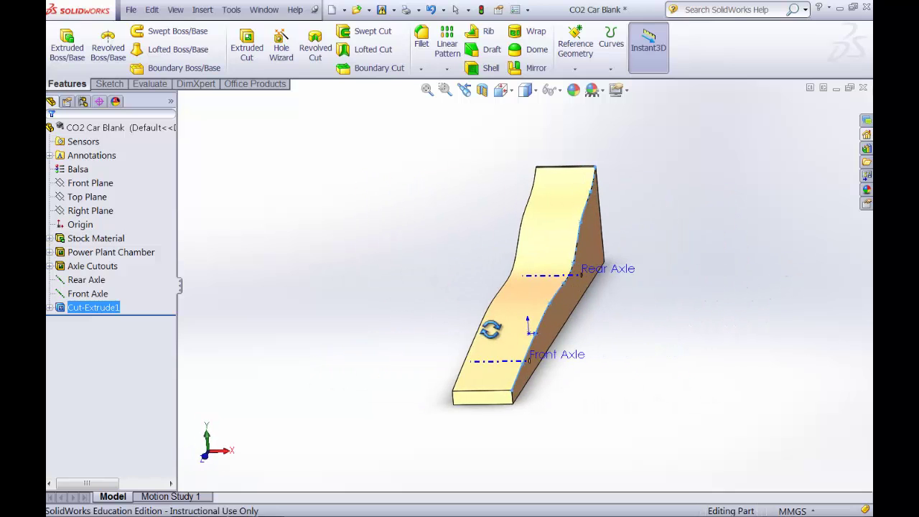
Switch to the Top view to look straight down on the car.
left_click(510, 92)
left_click(519, 128)
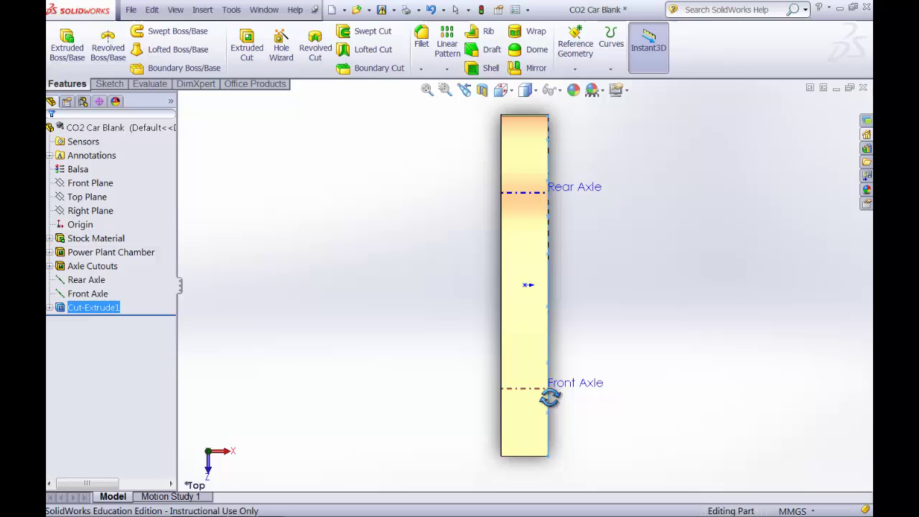
left_click(512, 92)
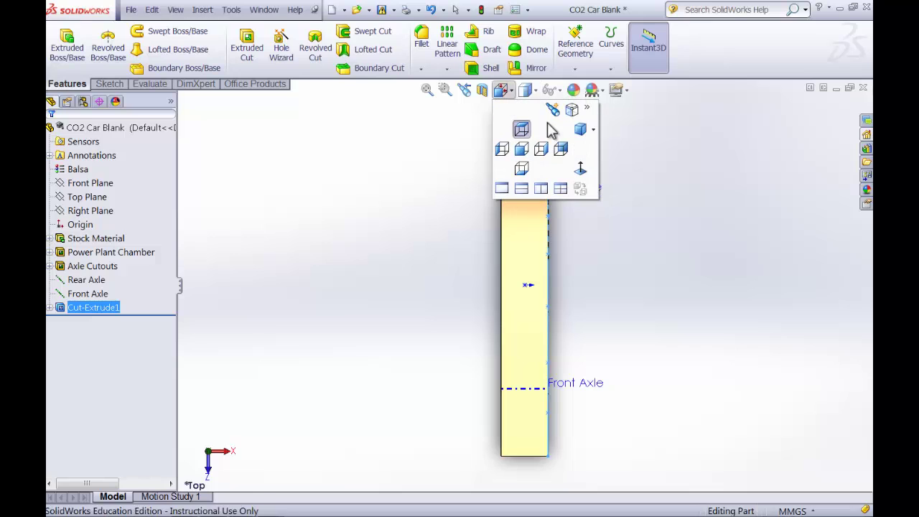
Set the view to Trimetric and expand the Fillet/Chamfer options in the Features toolbar.
left_click(595, 131)
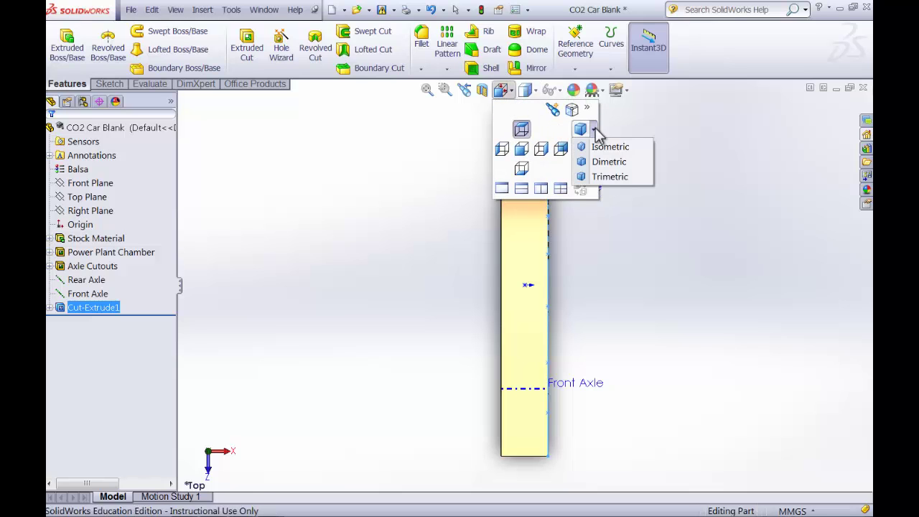
left_click(608, 181)
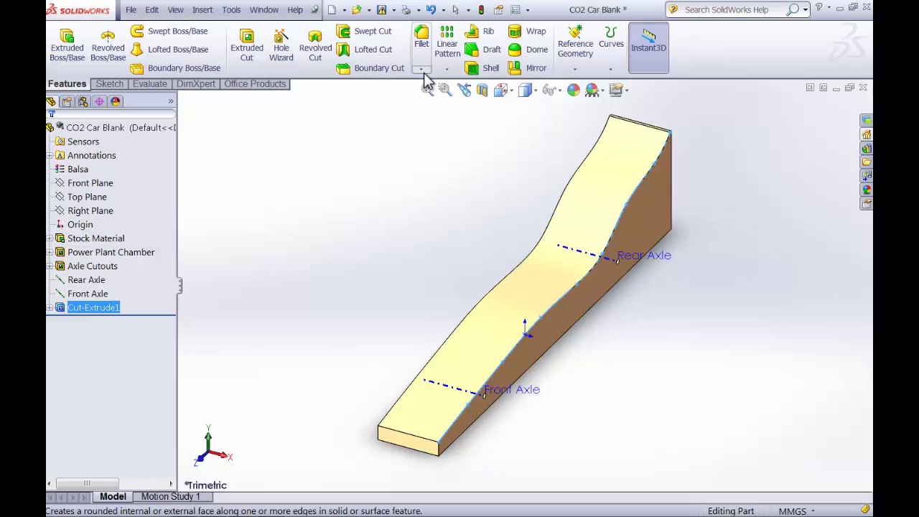
left_click(423, 70)
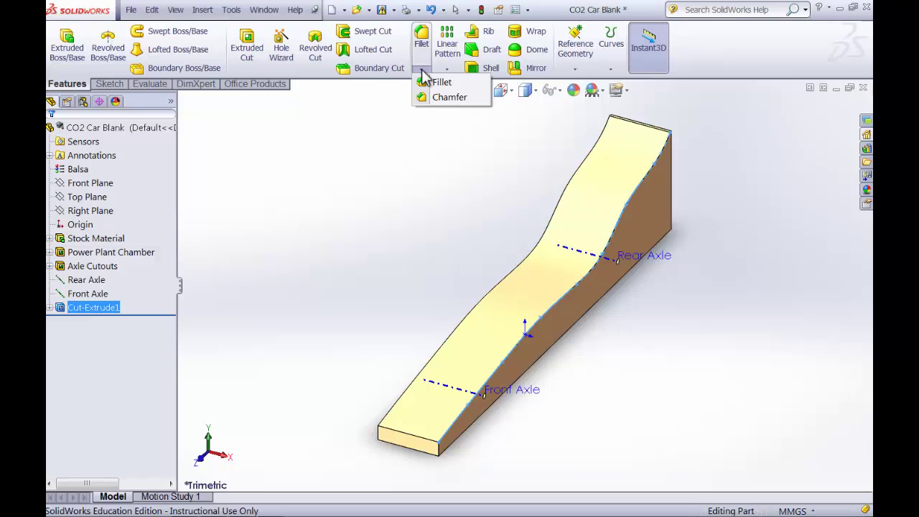
Fillet the nose's left and right vertical edges with a constant 15 mm radius.
left_click(422, 43)
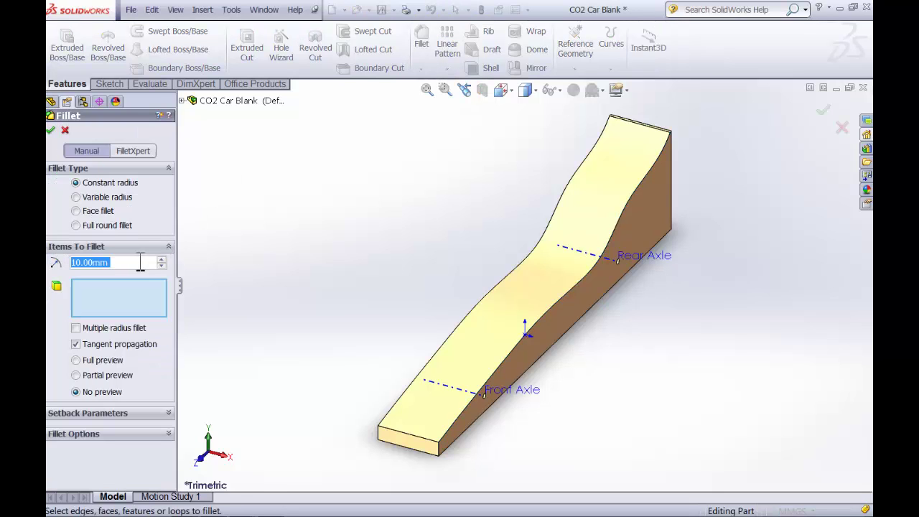
left_click(136, 264)
key("BackSpace")
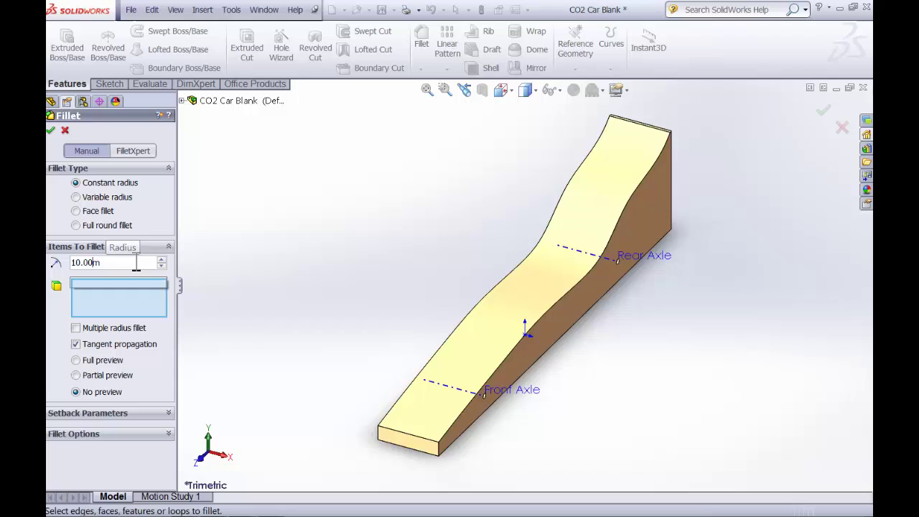
key("BackSpace")
key("BackSpace")
key("BackSpace")
key("BackSpace")
key("BackSpace")
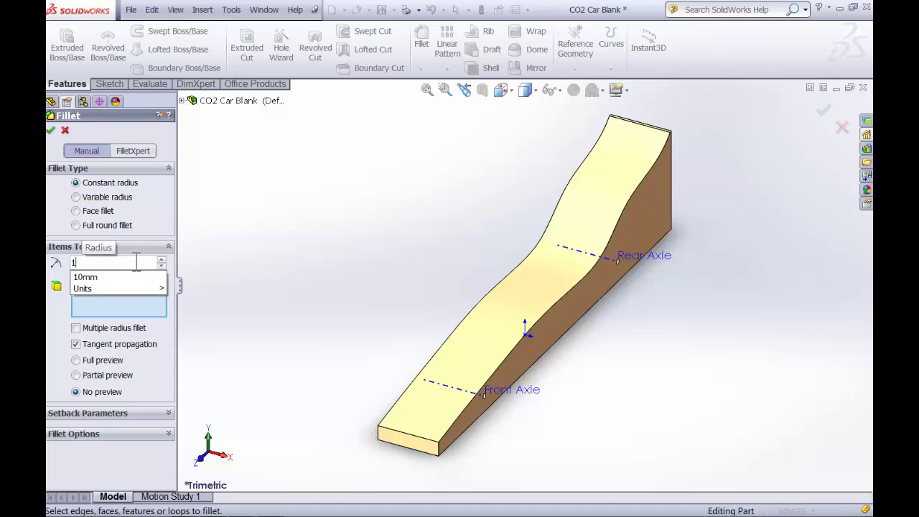
type("5")
mouse_move(174, 280)
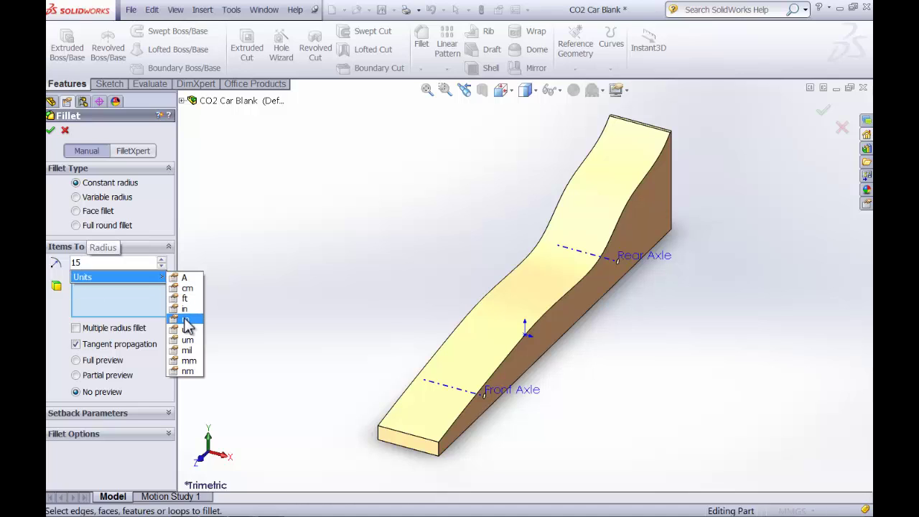
left_click(190, 361)
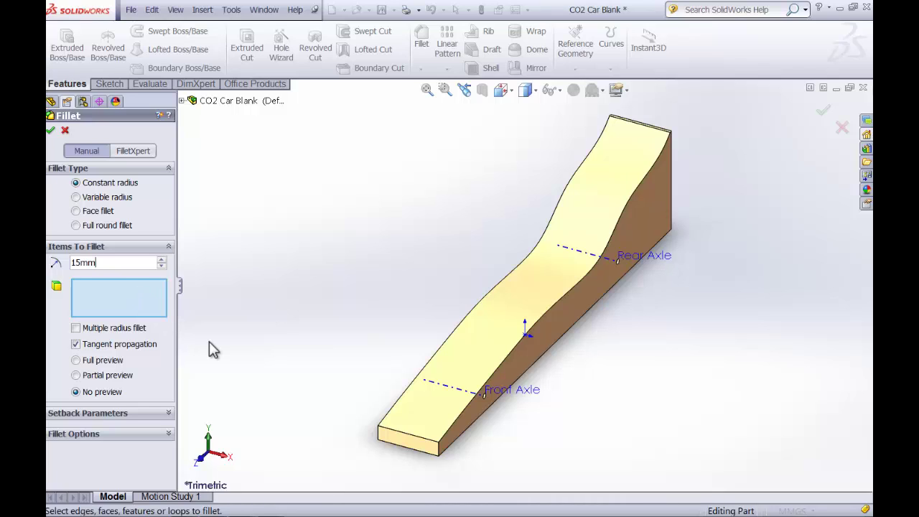
left_click(440, 446)
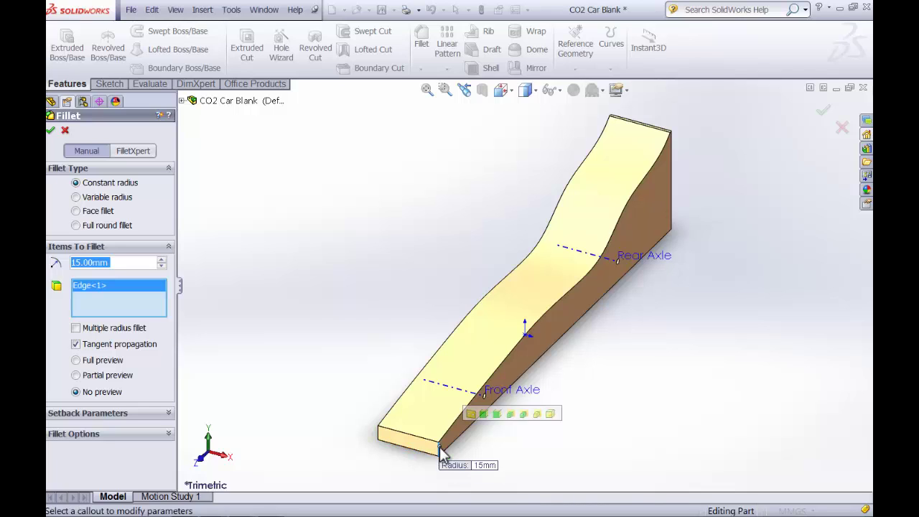
left_click(380, 437)
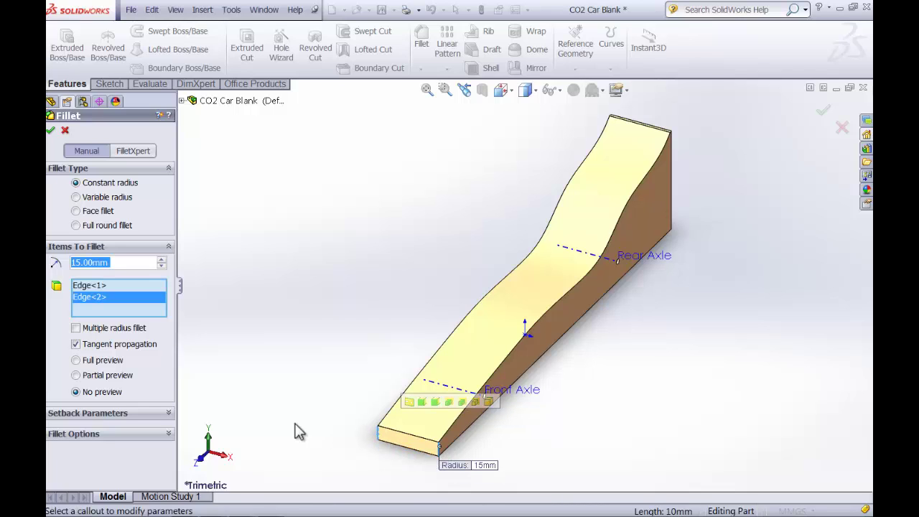
left_click(50, 130)
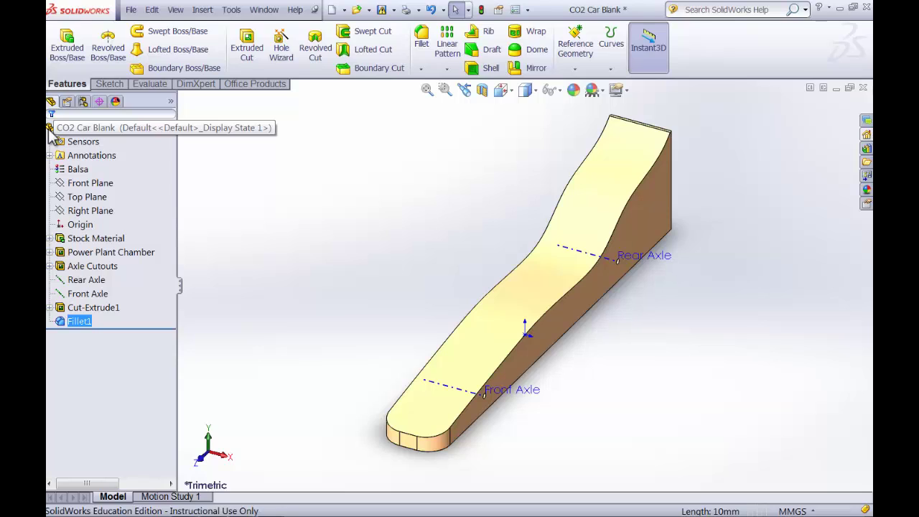
left_click(50, 130)
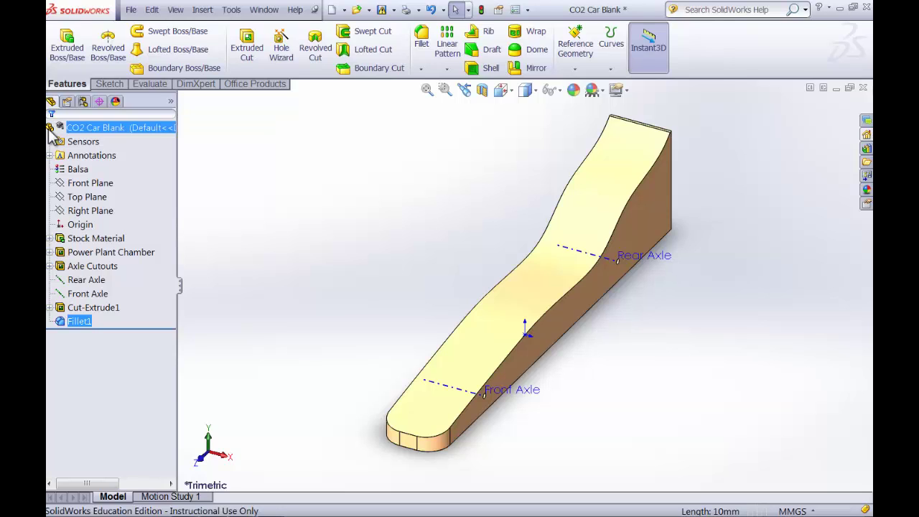